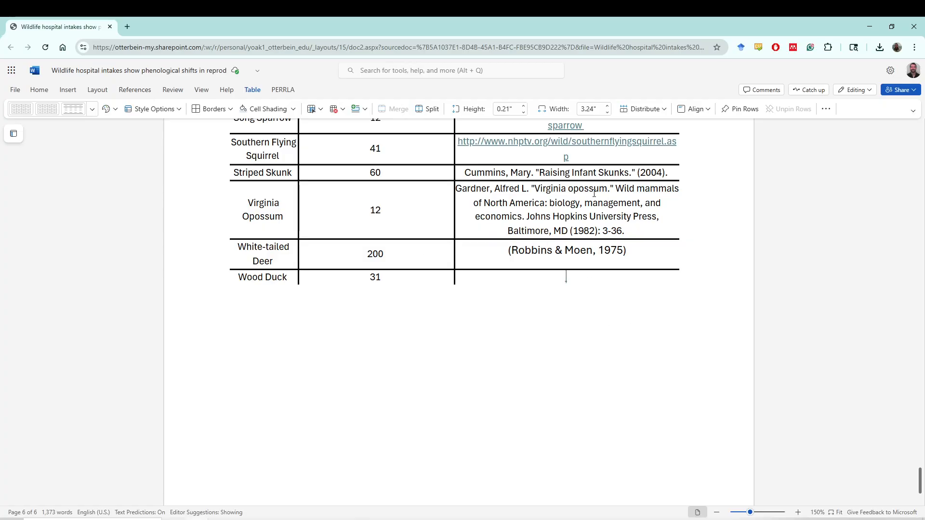
{"action": "left_click_drag", "start_coordinate": [593, 192], "coordinate": [718, 188]}
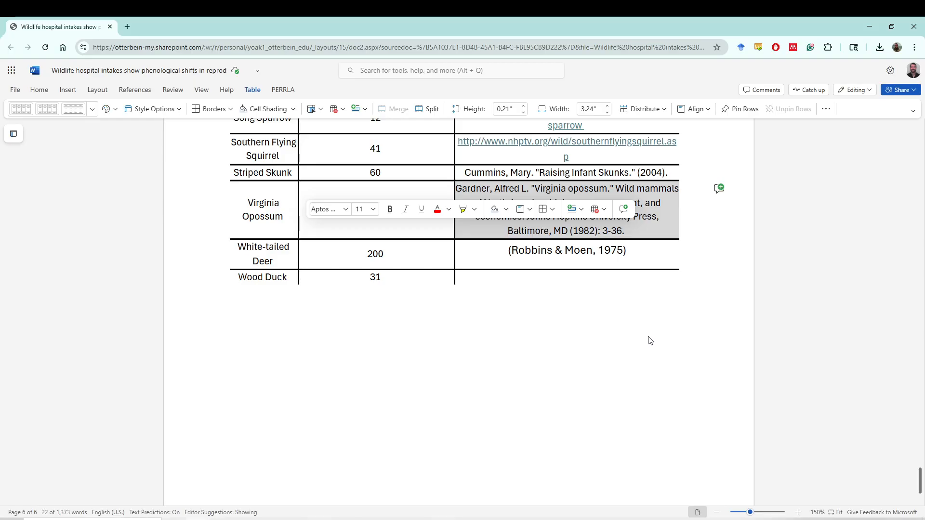
{"action": "left_click", "coordinate": [605, 297]}
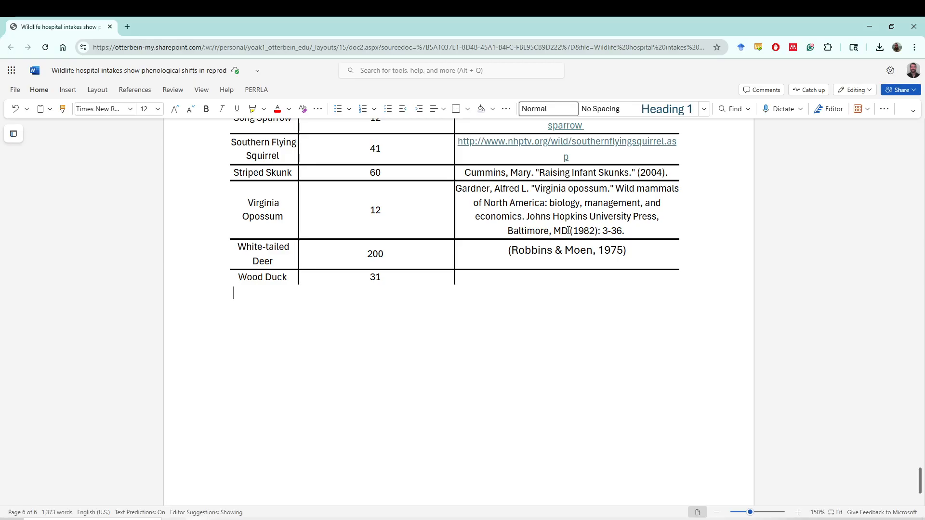
Open the Mendeley Cite add-in and place the cursor in the empty citation cell of the Wood Duck row.
{"action": "left_click", "coordinate": [131, 94]}
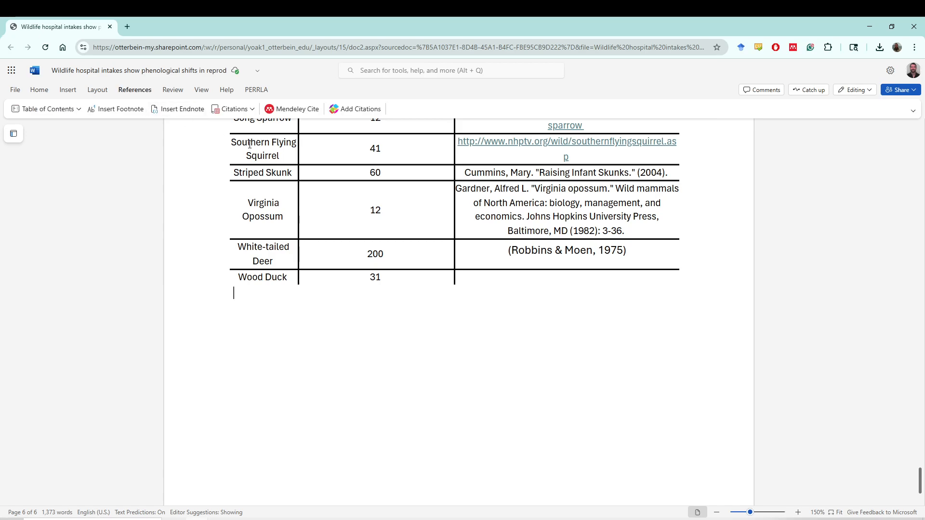
{"action": "left_click", "coordinate": [306, 112]}
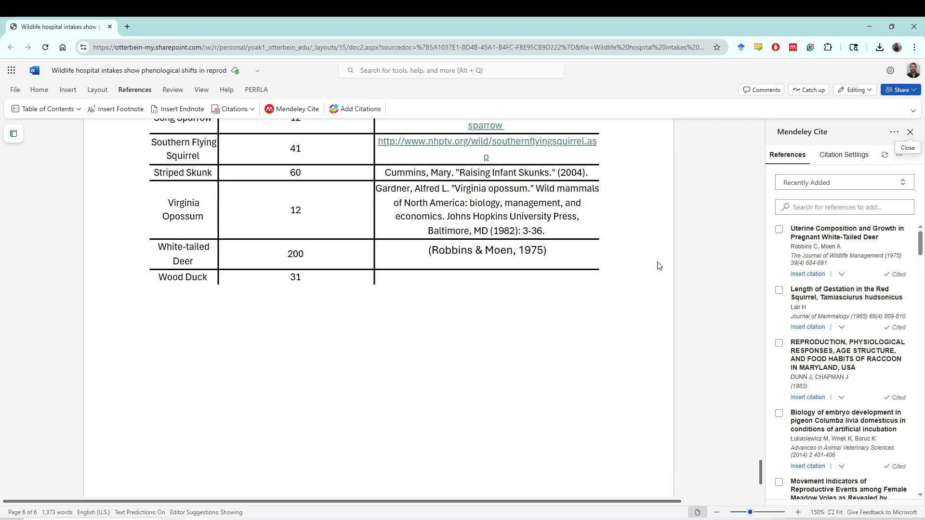
{"action": "left_click", "coordinate": [490, 280]}
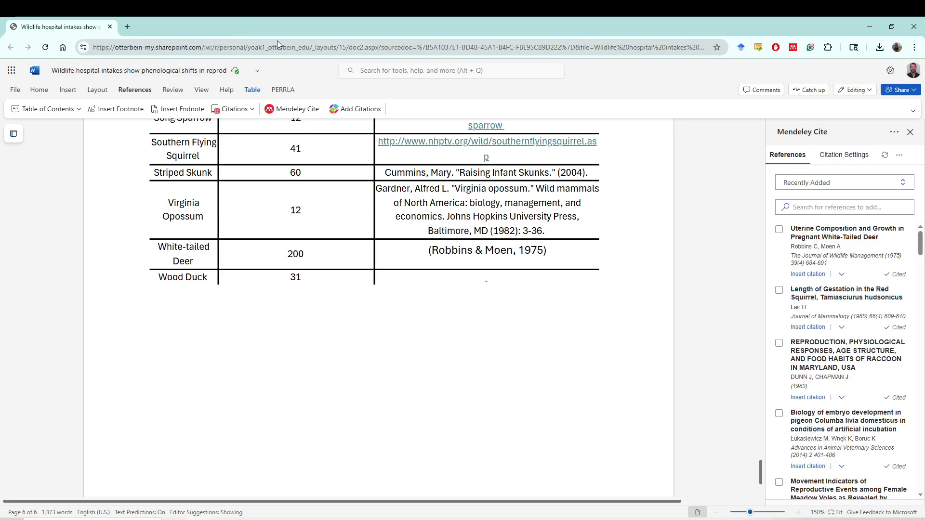
Shrink the Word window, switch to the JSTOR article "Maternal Effects in Wood Ducks" and accept its cookie notice.
{"action": "left_click_drag", "start_coordinate": [277, 40], "coordinate": [301, 413]}
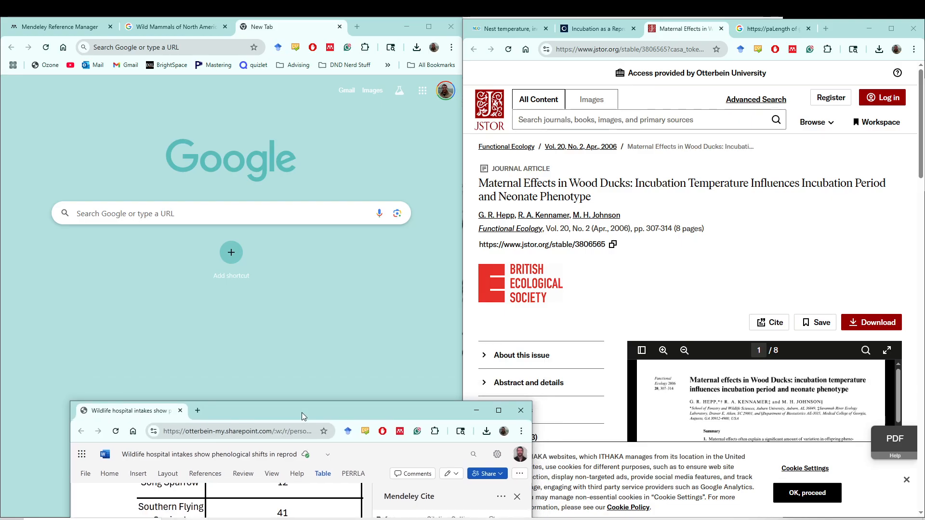
{"action": "left_click", "coordinate": [780, 265]}
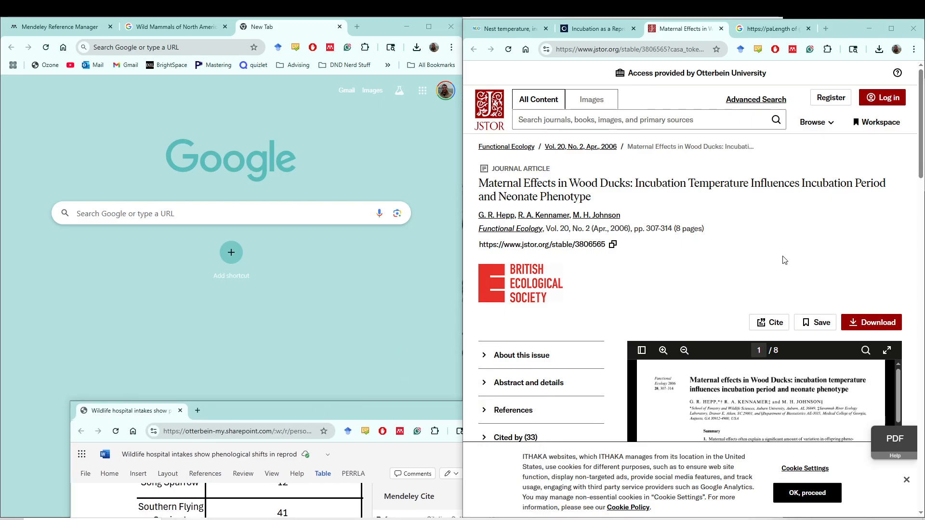
{"action": "left_click", "coordinate": [817, 494]}
Look through the Wood Ducks article on JSTOR in a maximized window, examining its details, related texts and embedded summary.
{"action": "scroll", "coordinate": [779, 298], "scroll_direction": "down", "scroll_amount": 3}
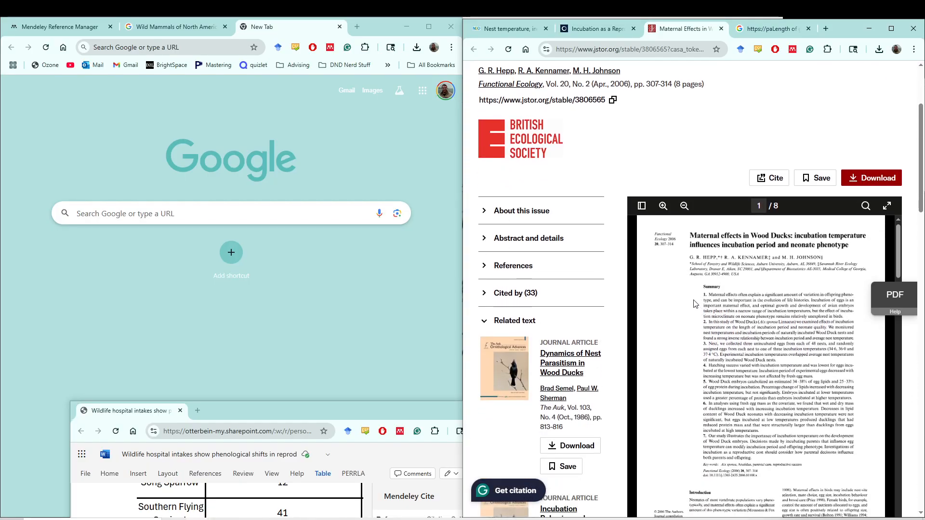
{"action": "scroll", "coordinate": [689, 303], "scroll_direction": "down", "scroll_amount": 3}
{"action": "key", "text": "ctrl+minus"}
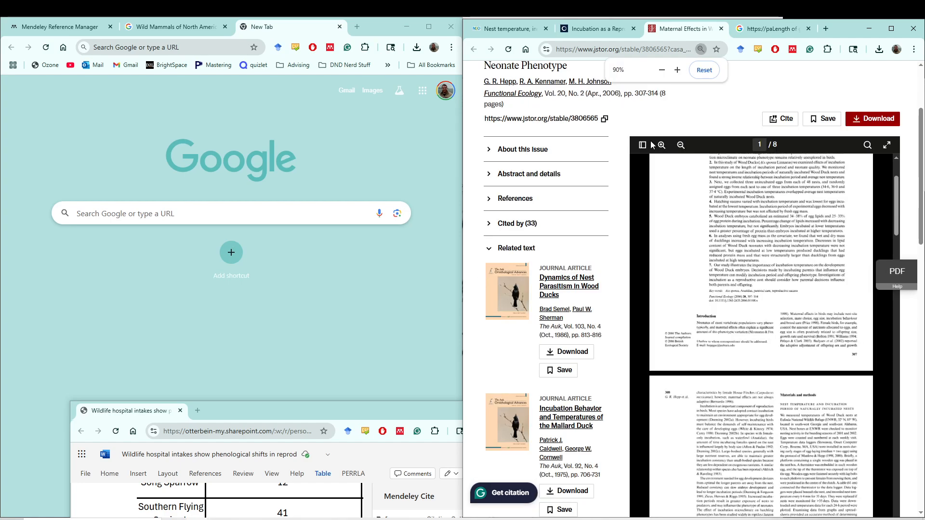
{"action": "scroll", "coordinate": [634, 269], "scroll_direction": "up", "scroll_amount": 3}
{"action": "scroll", "coordinate": [660, 154], "scroll_direction": "up", "scroll_amount": 3}
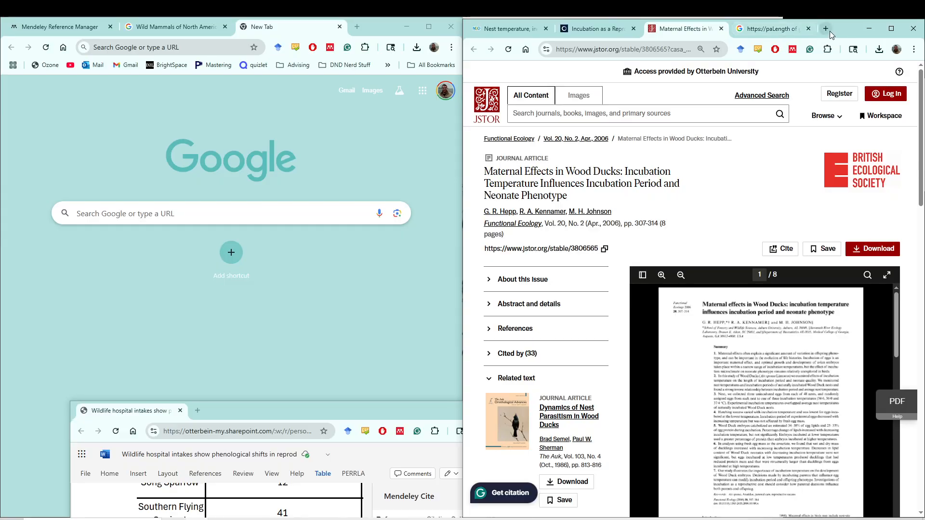
{"action": "left_click_drag", "start_coordinate": [843, 29], "coordinate": [704, 18]}
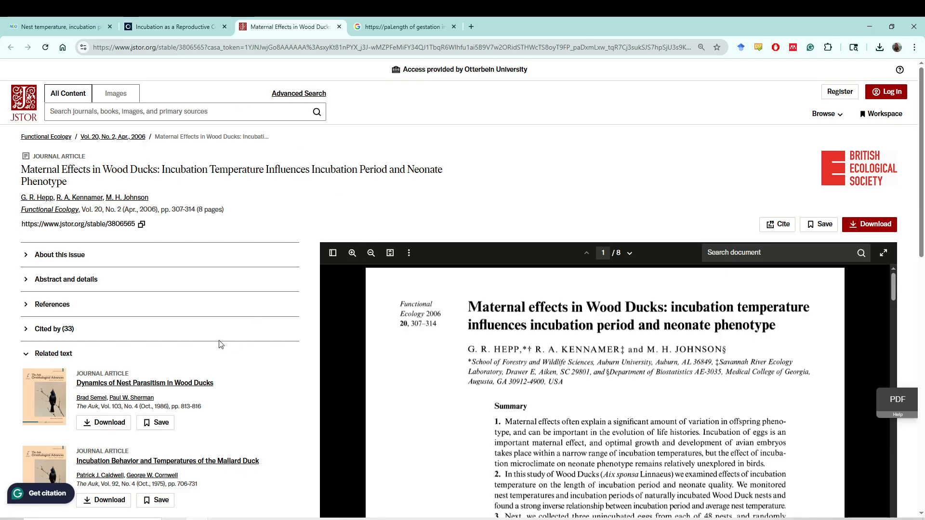
{"action": "scroll", "coordinate": [289, 413], "scroll_direction": "down", "scroll_amount": 9}
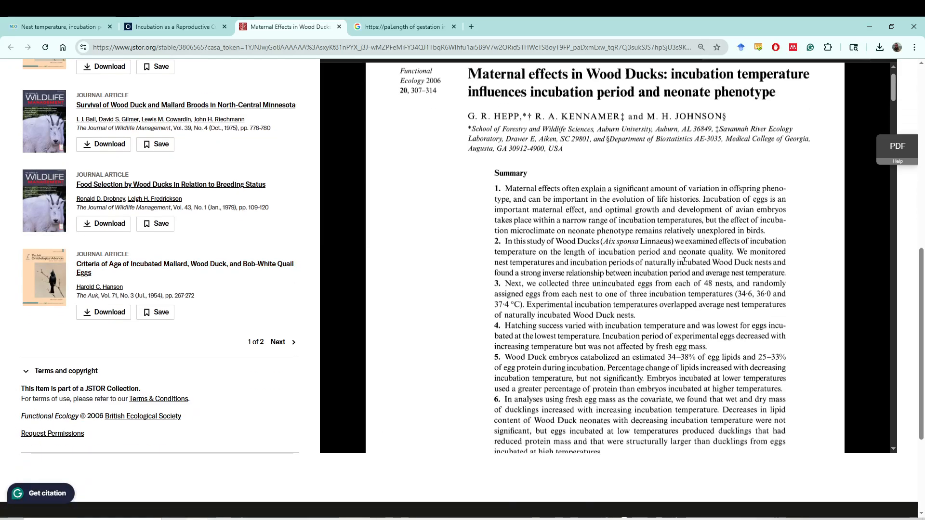
{"action": "scroll", "coordinate": [693, 323], "scroll_direction": "down", "scroll_amount": 2}
{"action": "scroll", "coordinate": [651, 319], "scroll_direction": "up", "scroll_amount": 5, "text": "ctrl"}
{"action": "scroll", "coordinate": [651, 319], "scroll_direction": "up", "scroll_amount": 5}
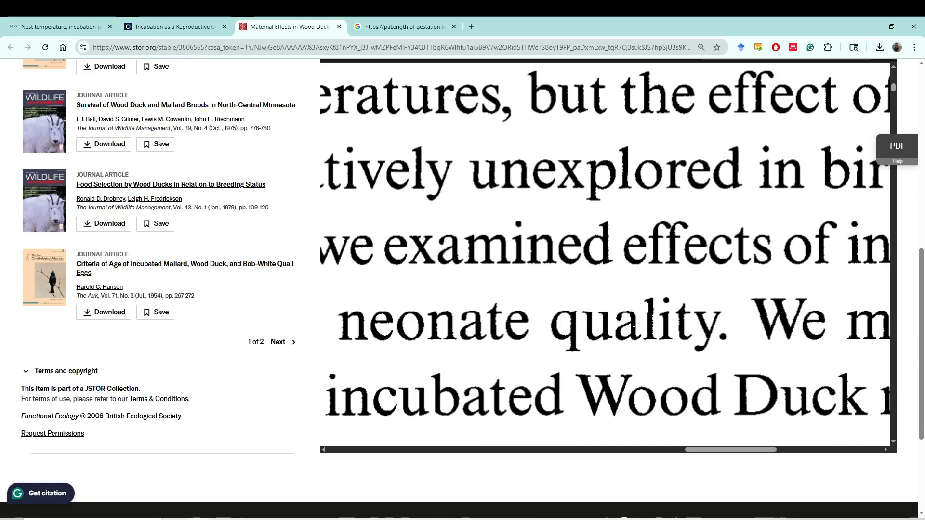
{"action": "scroll", "coordinate": [635, 307], "scroll_direction": "up", "scroll_amount": 10}
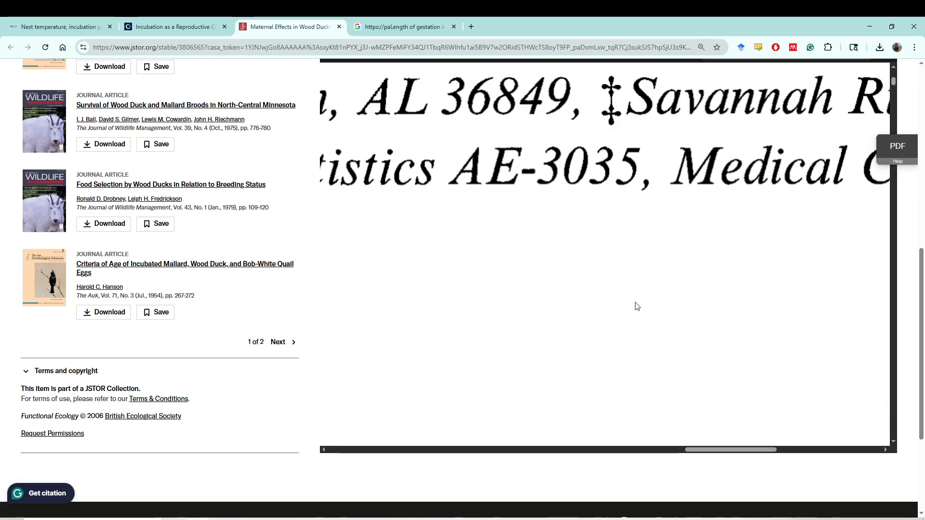
{"action": "scroll", "coordinate": [175, 372], "scroll_direction": "up", "scroll_amount": 8}
{"action": "scroll", "coordinate": [174, 373], "scroll_direction": "up", "scroll_amount": 1}
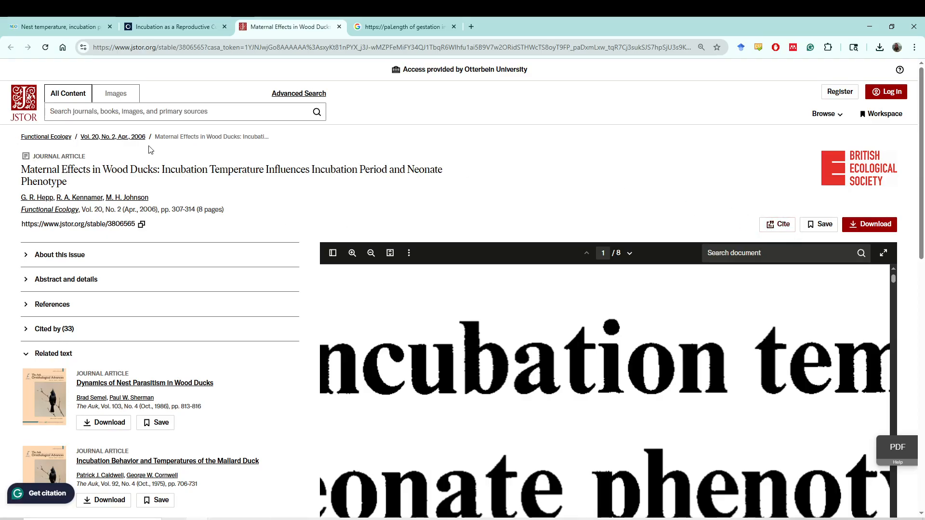
Open the citation options of the Wood Ducks article and export its citation as a RIS file.
{"action": "left_click", "coordinate": [780, 230]}
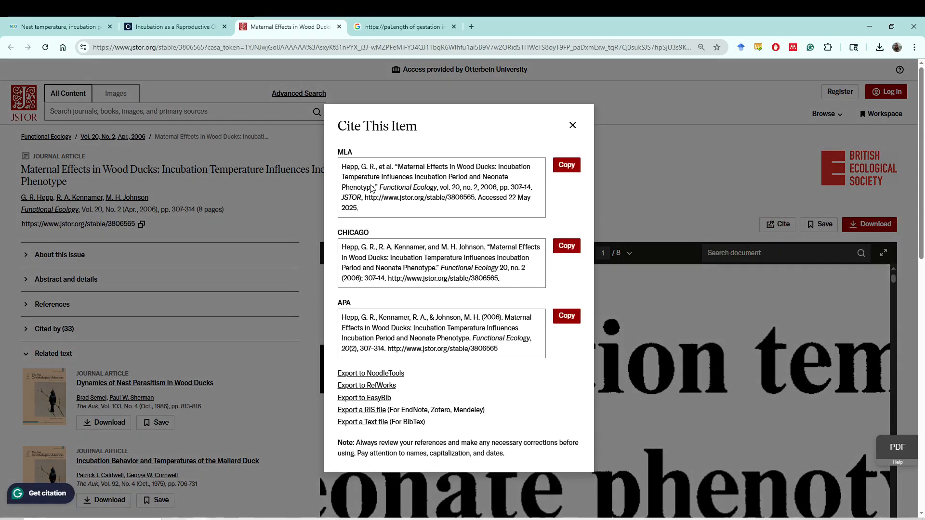
{"action": "left_click", "coordinate": [566, 165]}
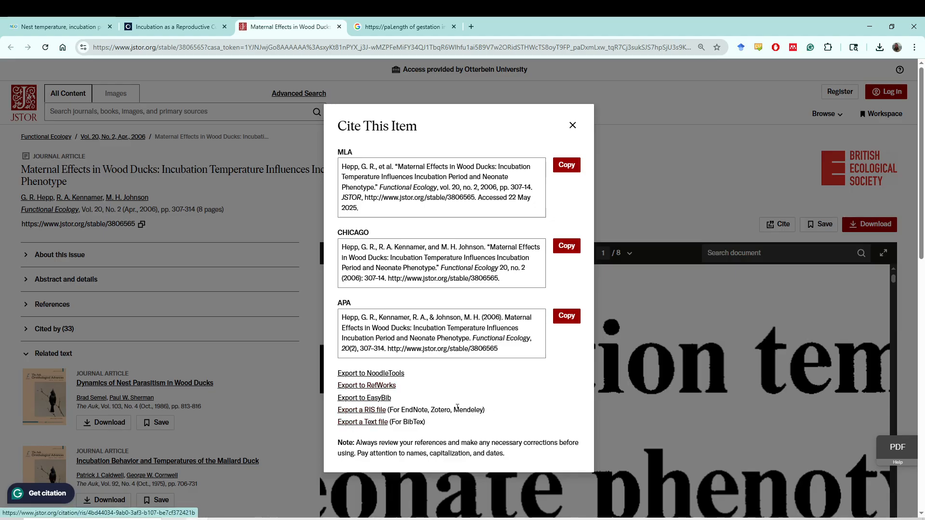
{"action": "left_click", "coordinate": [373, 410]}
{"action": "mouse_move", "coordinate": [814, 79]}
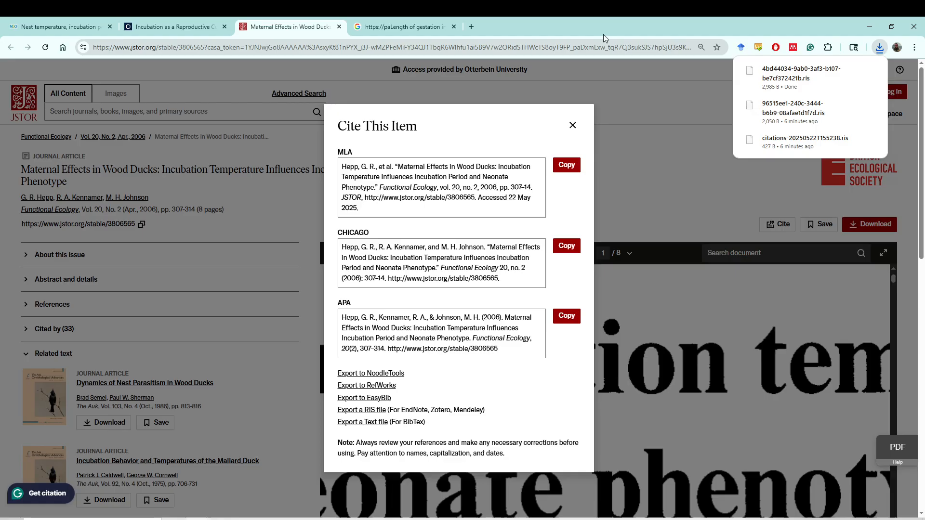
Arrange the JSTOR window and the other browser window side by side.
{"action": "left_click_drag", "start_coordinate": [603, 34], "coordinate": [710, 180]}
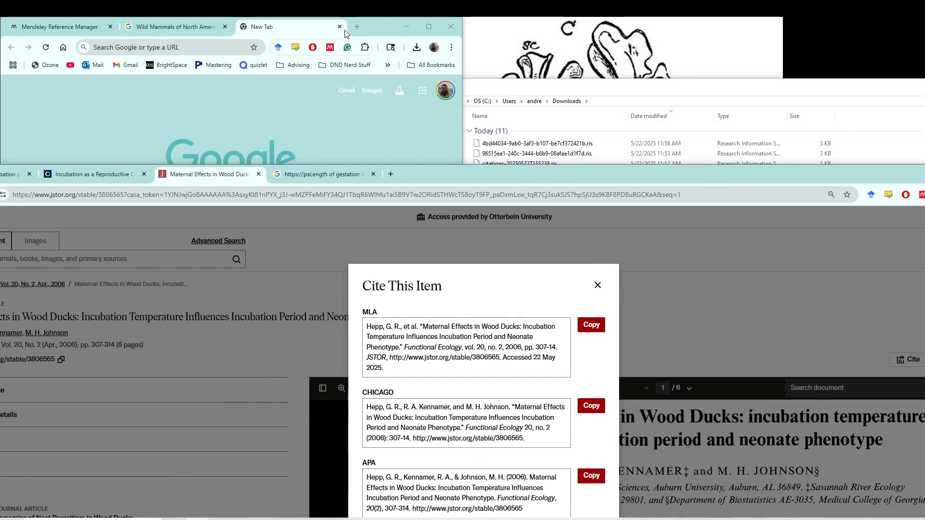
{"action": "left_click_drag", "start_coordinate": [372, 35], "coordinate": [1, 96]}
{"action": "left_click", "coordinate": [556, 149]}
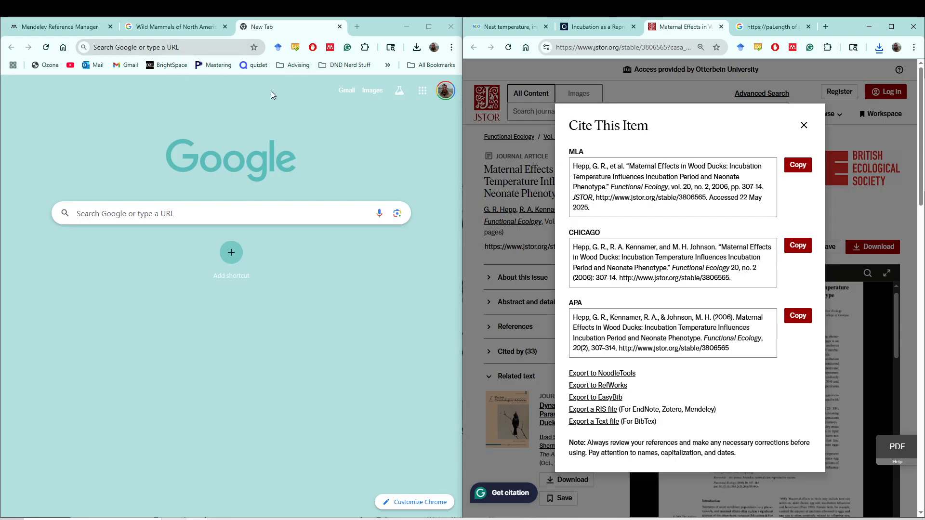
Go to the Mendeley website, open the personal reference library and close the other tabs in that window.
{"action": "left_click", "coordinate": [188, 47]}
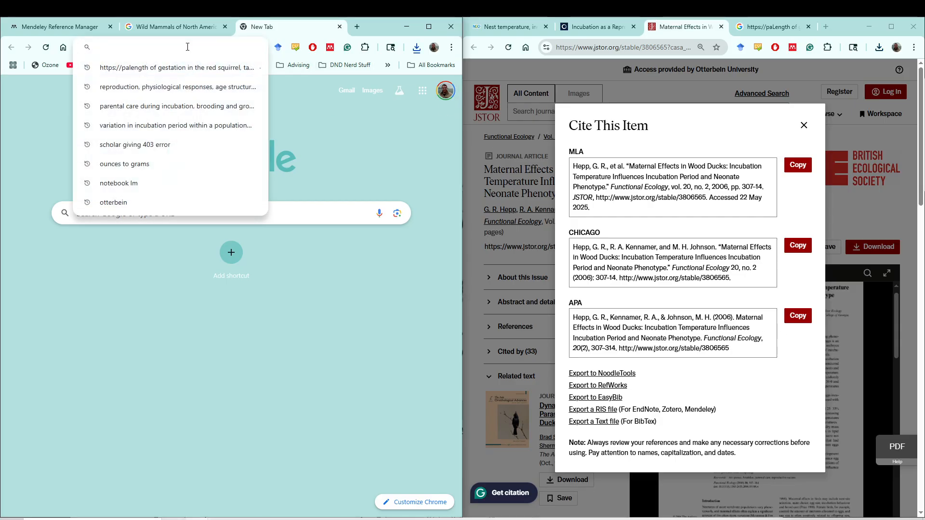
{"action": "type", "text": "mendeley"}
{"action": "key", "text": "Return"}
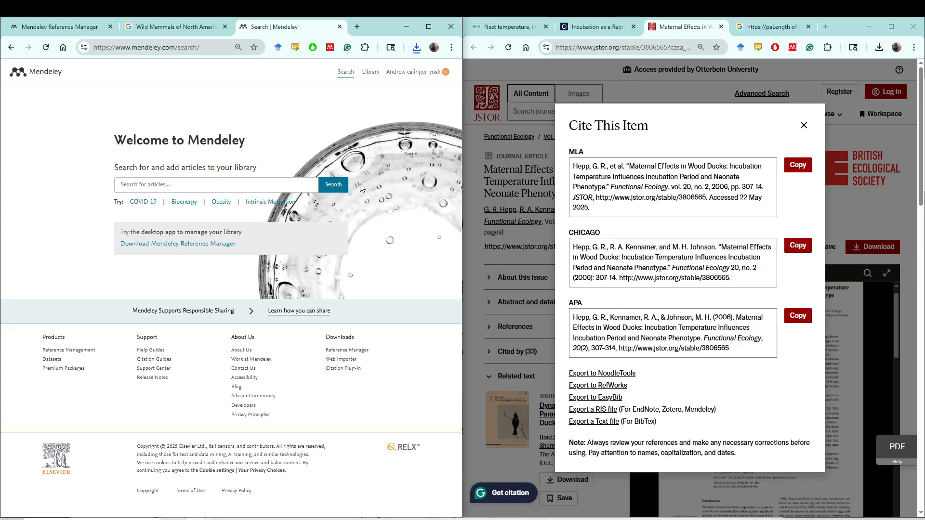
{"action": "left_click", "coordinate": [367, 80]}
{"action": "left_click", "coordinate": [109, 27]}
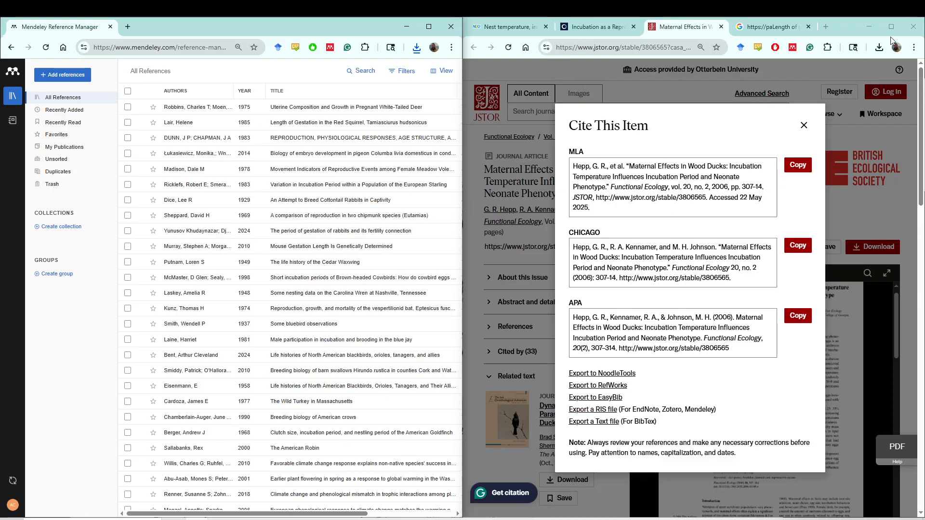
Try to add the downloaded RIS file to the Mendeley library straight from the browser's download history.
{"action": "left_click", "coordinate": [879, 47]}
{"action": "left_click_drag", "start_coordinate": [799, 92], "coordinate": [316, 185]}
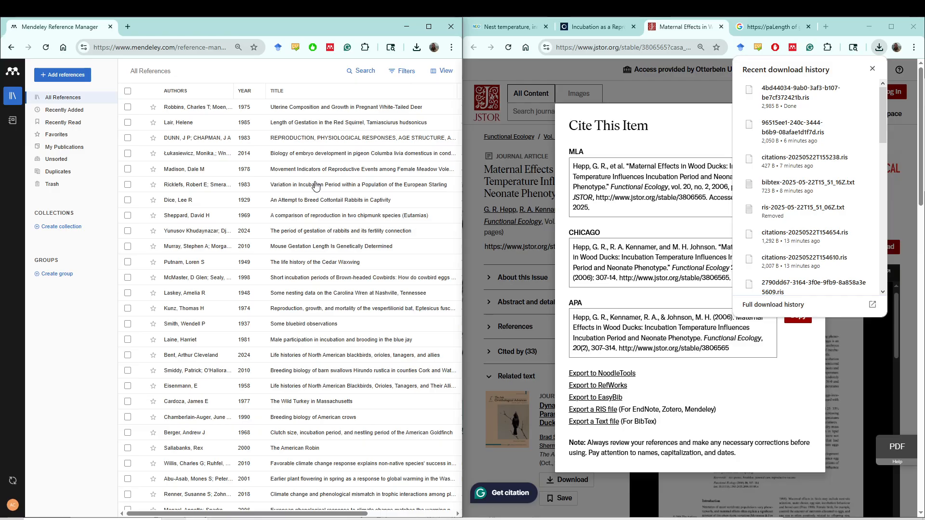
{"action": "scroll", "coordinate": [259, 176], "scroll_direction": "down", "scroll_amount": 1}
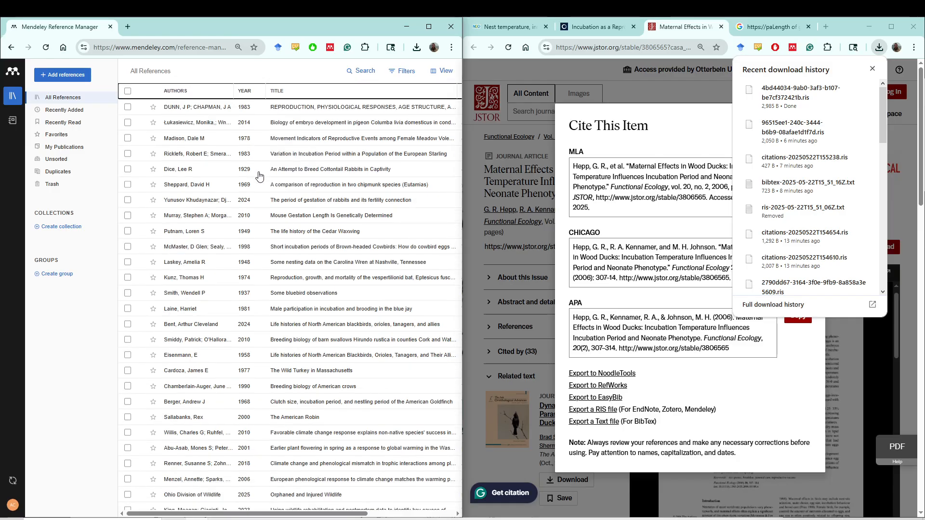
{"action": "scroll", "coordinate": [260, 159], "scroll_direction": "down", "scroll_amount": 5}
{"action": "scroll", "coordinate": [277, 126], "scroll_direction": "up", "scroll_amount": 5}
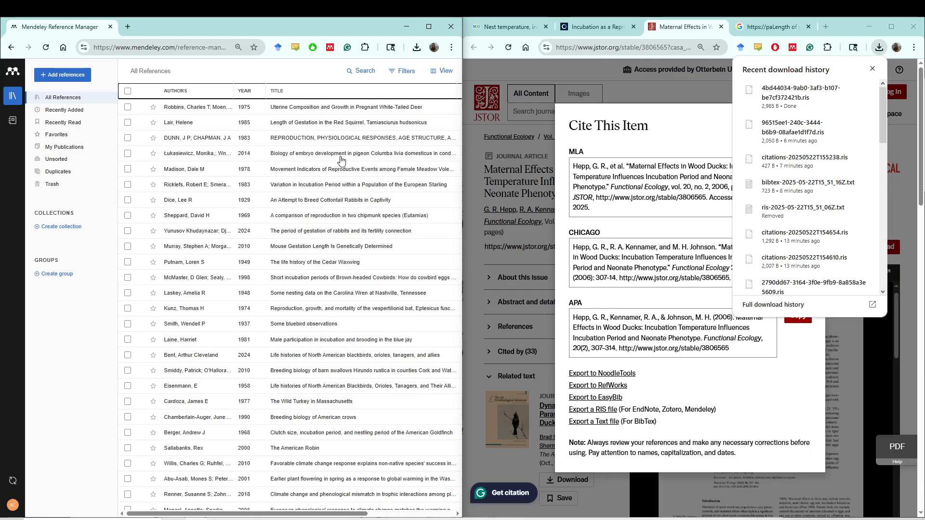
{"action": "key", "text": "ctrl+minus"}
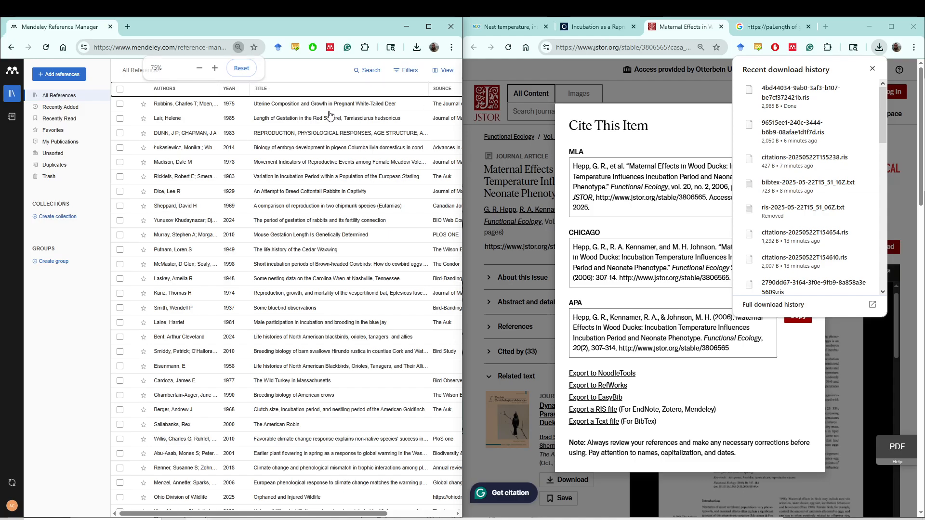
{"action": "left_click", "coordinate": [65, 75]}
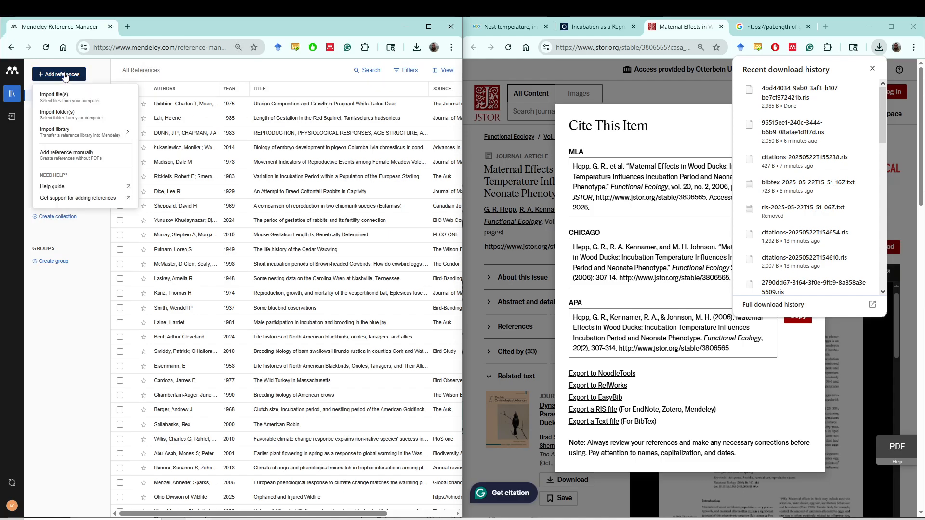
{"action": "left_click", "coordinate": [70, 160]}
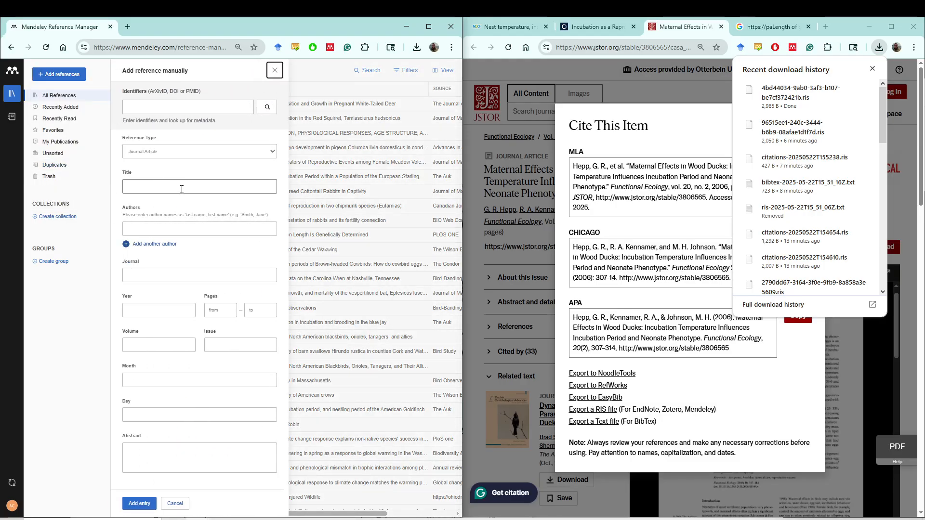
{"action": "left_click", "coordinate": [274, 71]}
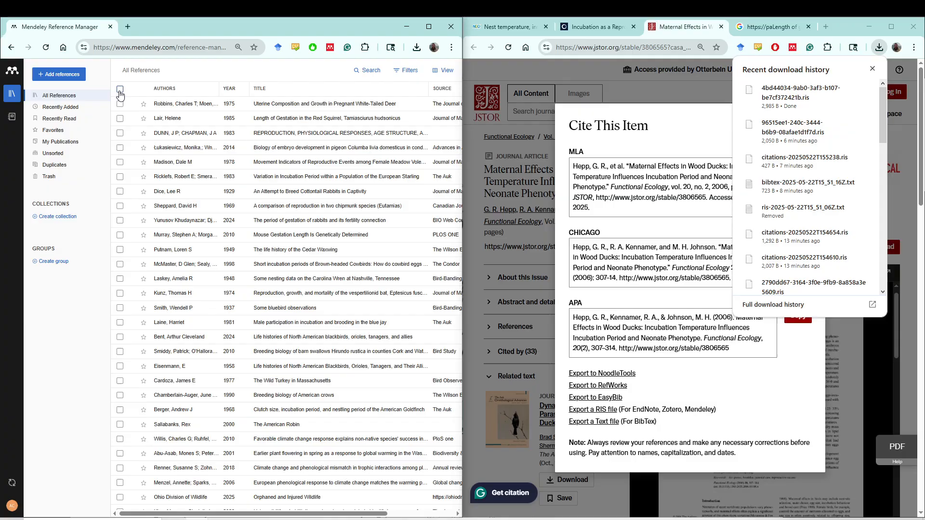
Try to import the newest downloaded citation file into the Mendeley library in RIS format.
{"action": "left_click", "coordinate": [64, 76]}
{"action": "mouse_move", "coordinate": [91, 133]}
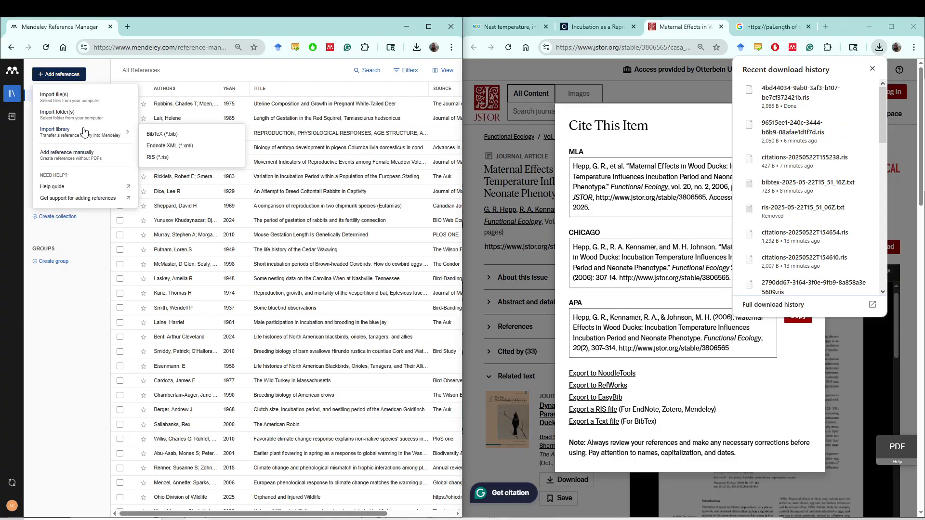
{"action": "left_click", "coordinate": [160, 164]}
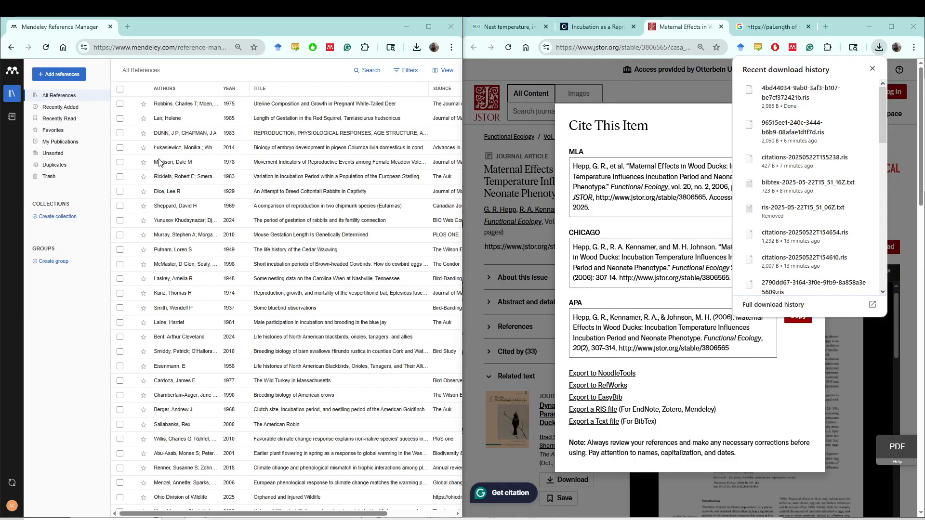
{"action": "left_click", "coordinate": [135, 98]}
{"action": "key", "text": "Return"}
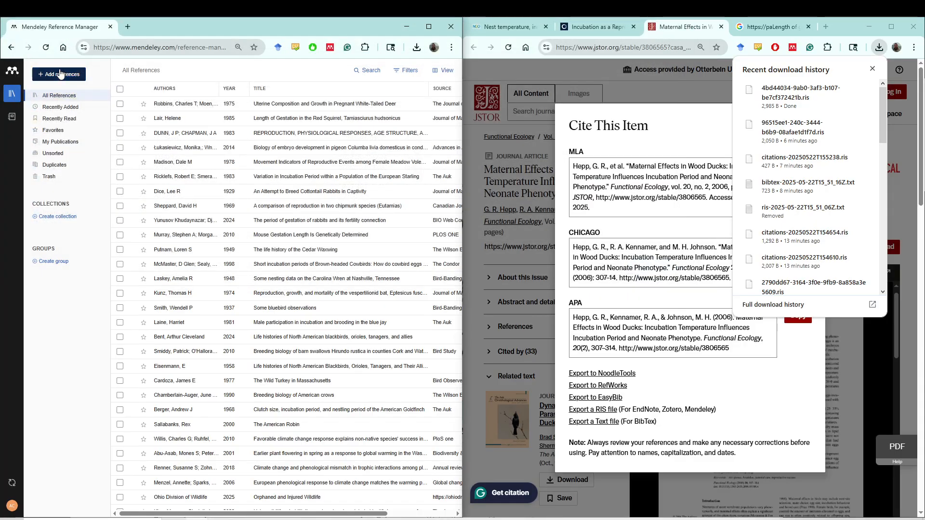
Import the downloaded citation file 4bd44034-9ab0-3af3-b107-be7cf372421b.ris into the Mendeley library.
{"action": "left_click", "coordinate": [61, 75]}
{"action": "mouse_move", "coordinate": [68, 134]}
{"action": "left_click", "coordinate": [162, 159]}
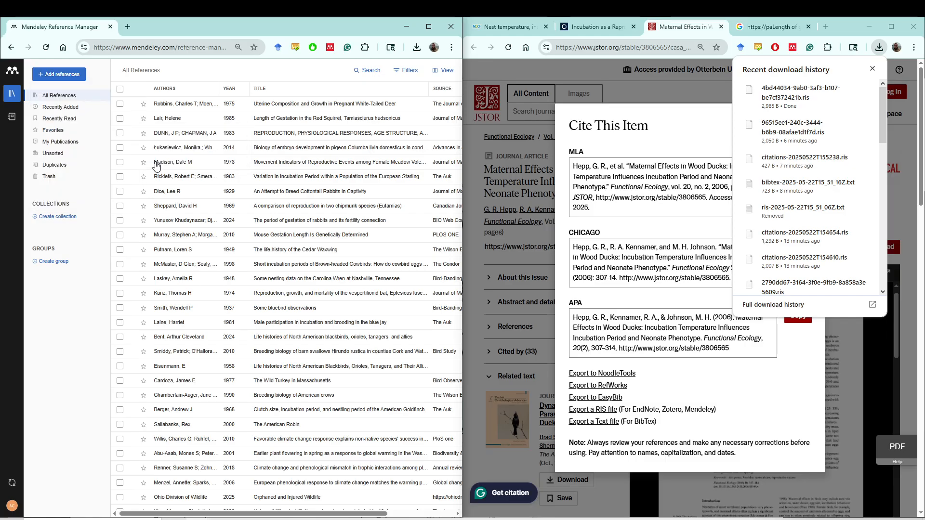
{"action": "left_click", "coordinate": [184, 99]}
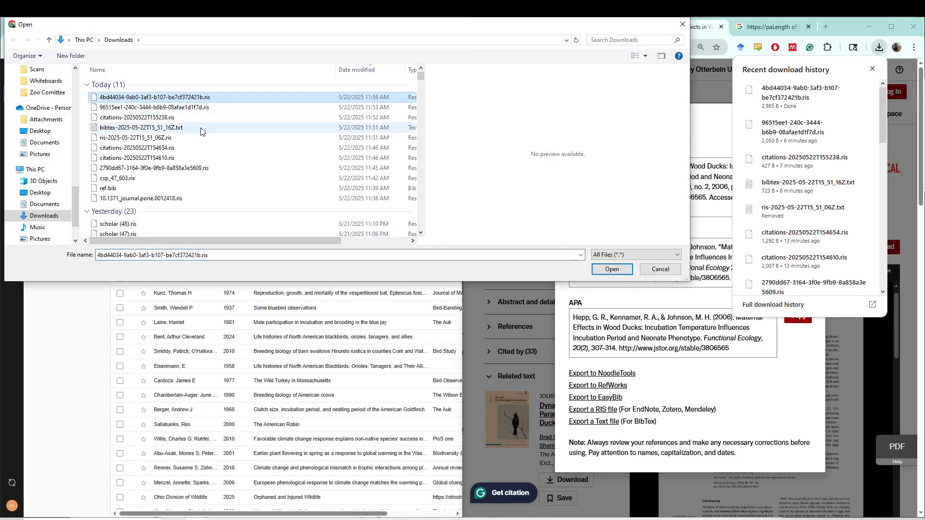
{"action": "left_click", "coordinate": [608, 269]}
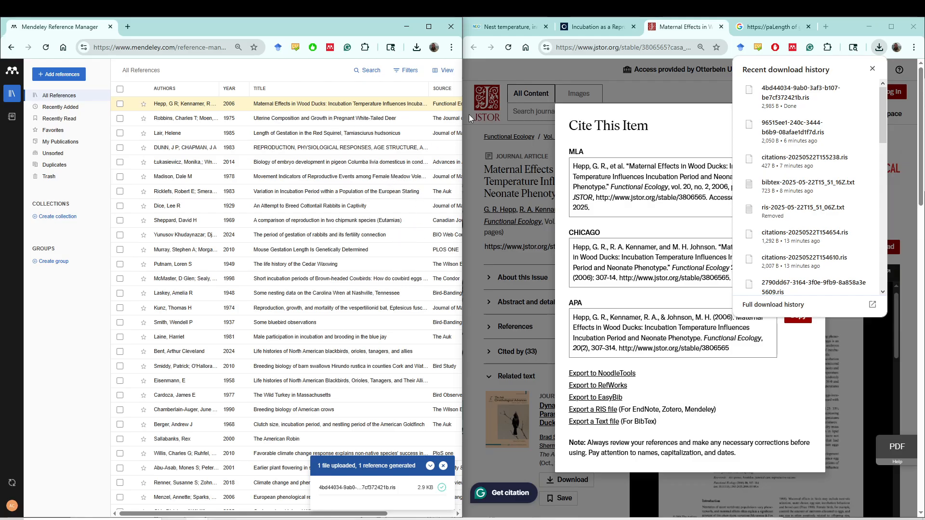
Dismiss the download history, maximize the Word document window and refresh the reference list in Mendeley Cite.
{"action": "left_click", "coordinate": [857, 61]}
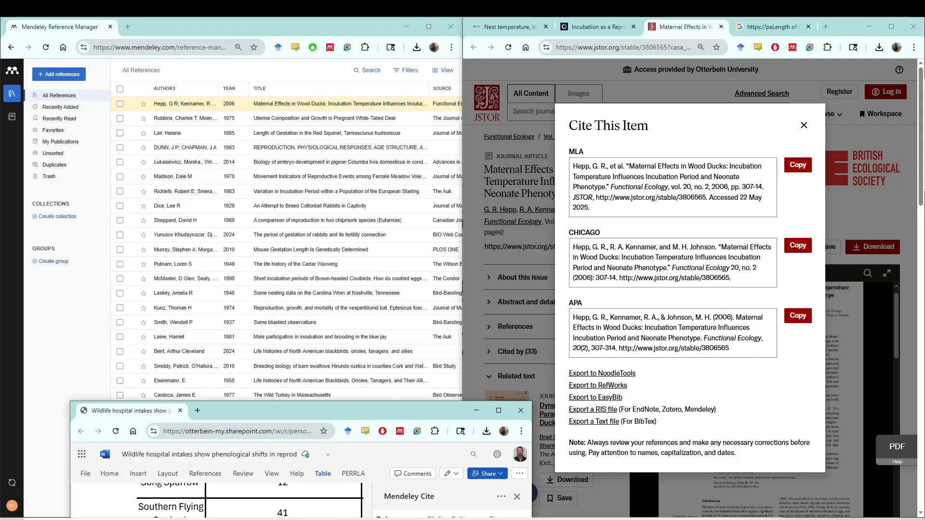
{"action": "left_click_drag", "start_coordinate": [347, 410], "coordinate": [362, 16]}
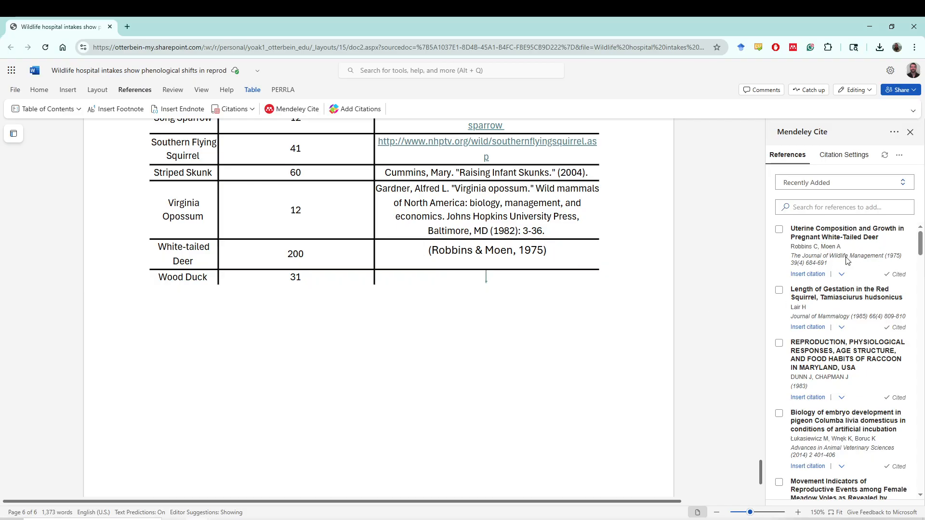
{"action": "left_click", "coordinate": [884, 158]}
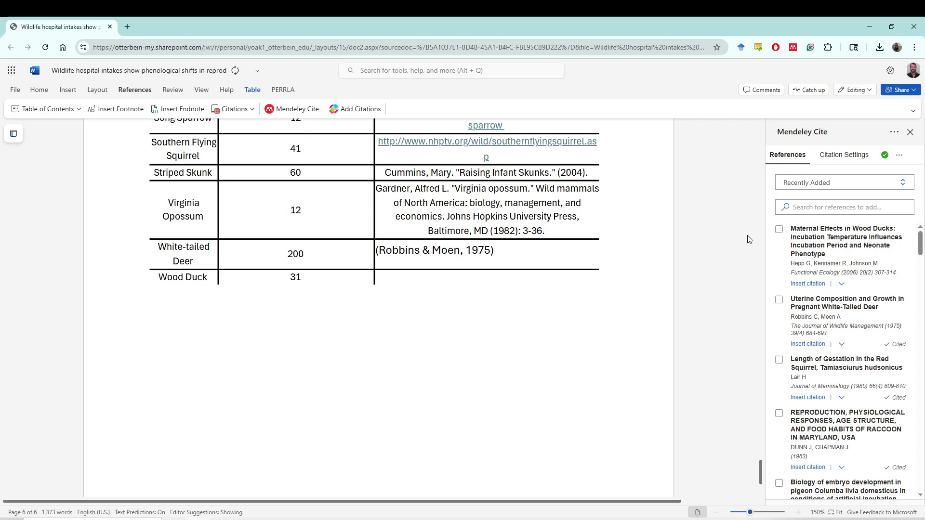
Insert the citation for "Maternal Effects in Wood Ducks" into the Wood Duck row's reference cell, and select that cell.
{"action": "left_click", "coordinate": [487, 280]}
{"action": "left_click", "coordinate": [778, 229]}
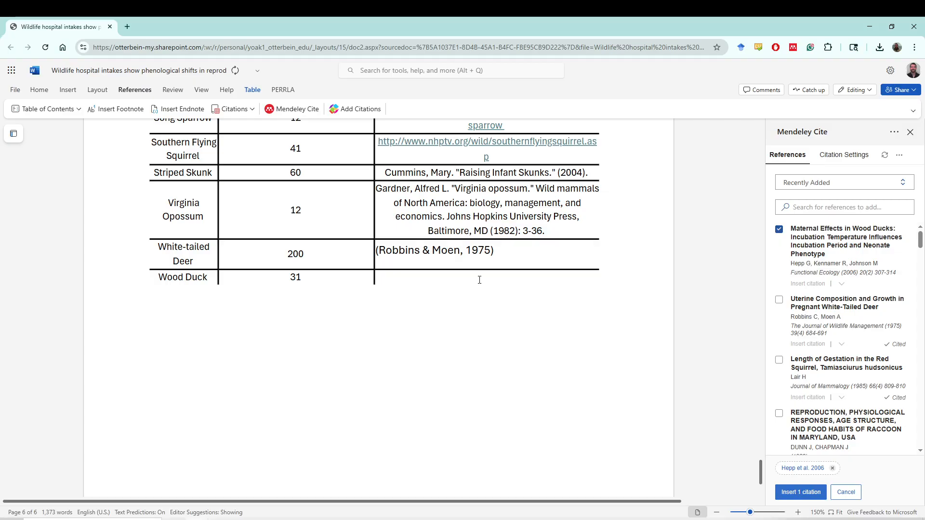
{"action": "left_click", "coordinate": [795, 493]}
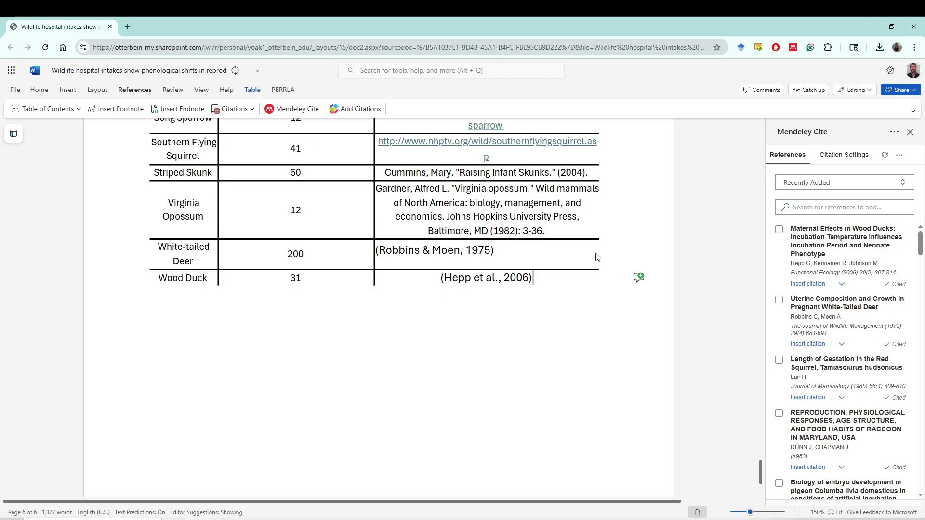
{"action": "left_click_drag", "start_coordinate": [438, 278], "coordinate": [546, 277]}
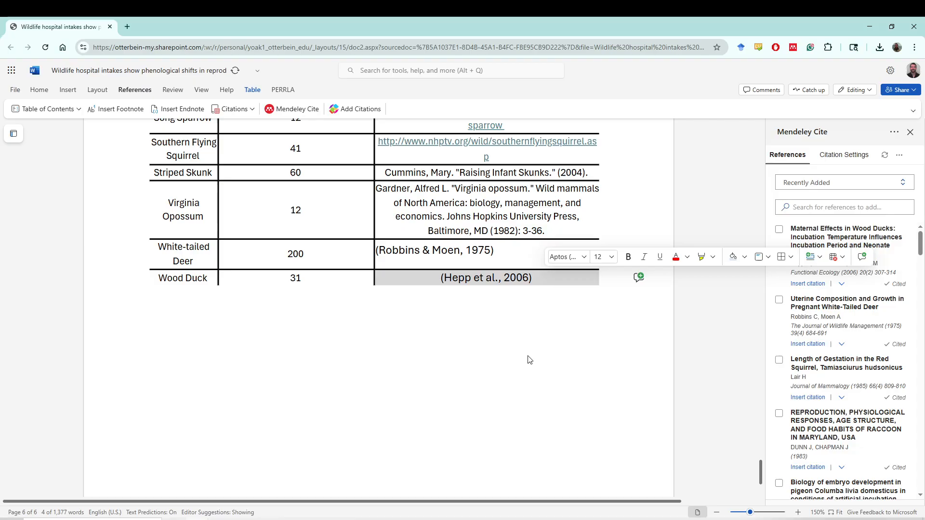
Copy the title text from "Virginia opossum" through "economics" in the Virginia Opossum row's reference.
{"action": "scroll", "coordinate": [434, 243], "scroll_direction": "up", "scroll_amount": 3}
{"action": "scroll", "coordinate": [482, 313], "scroll_direction": "down", "scroll_amount": 4}
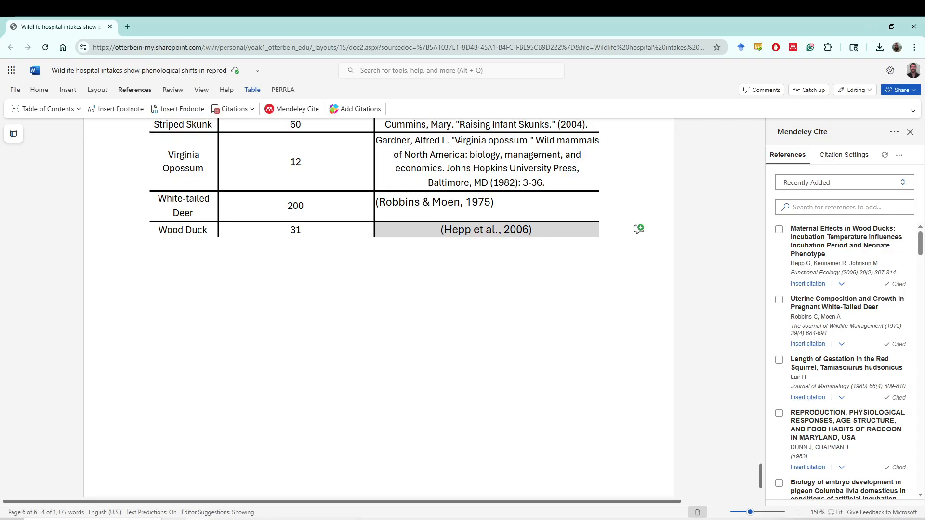
{"action": "left_click_drag", "start_coordinate": [455, 140], "coordinate": [452, 170]}
{"action": "key", "text": "ctrl+c"}
{"action": "scroll", "coordinate": [506, 193], "scroll_direction": "up", "scroll_amount": 2}
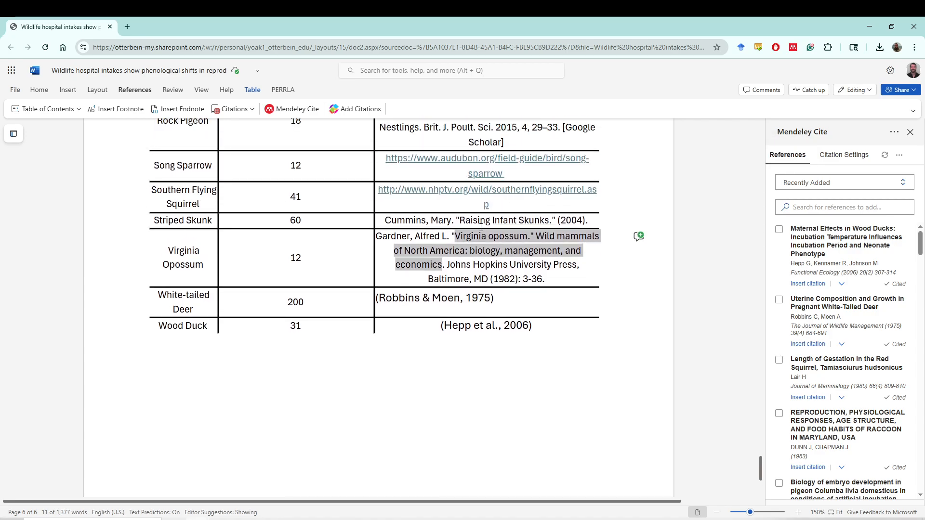
Open Google Scholar in a new browser tab and search for the copied Virginia opossum title.
{"action": "left_click", "coordinate": [127, 27]}
{"action": "key", "text": "ctrl+v"}
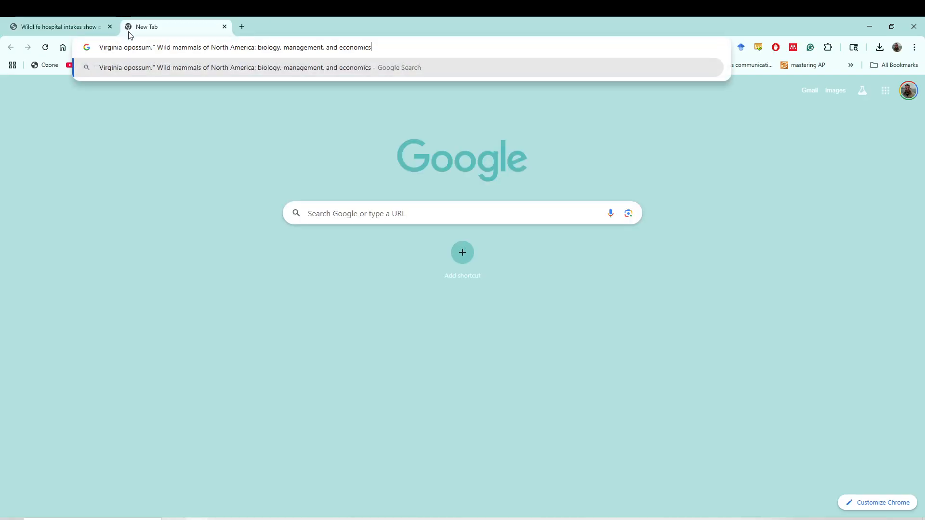
{"action": "triple_click", "coordinate": [171, 50]}
{"action": "key", "text": "ctrl+c"}
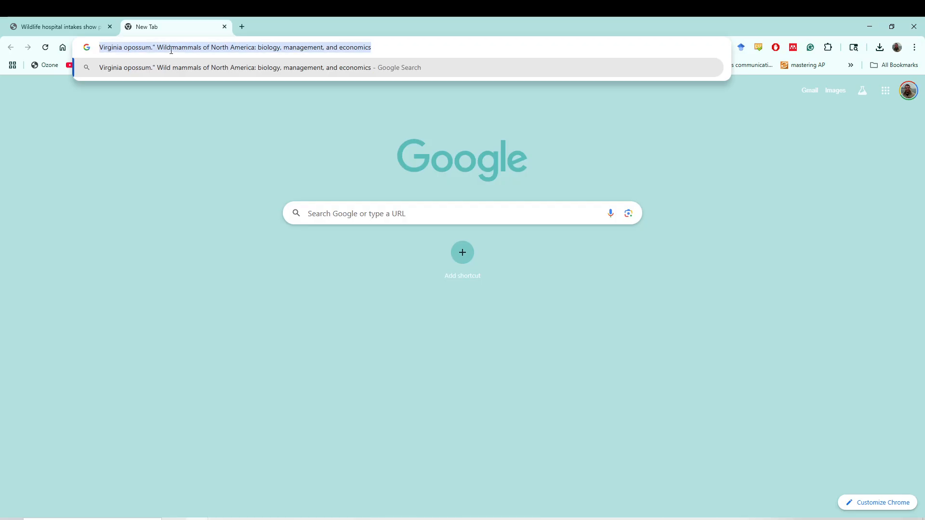
{"action": "type", "text": "sc"}
{"action": "key", "text": "Return"}
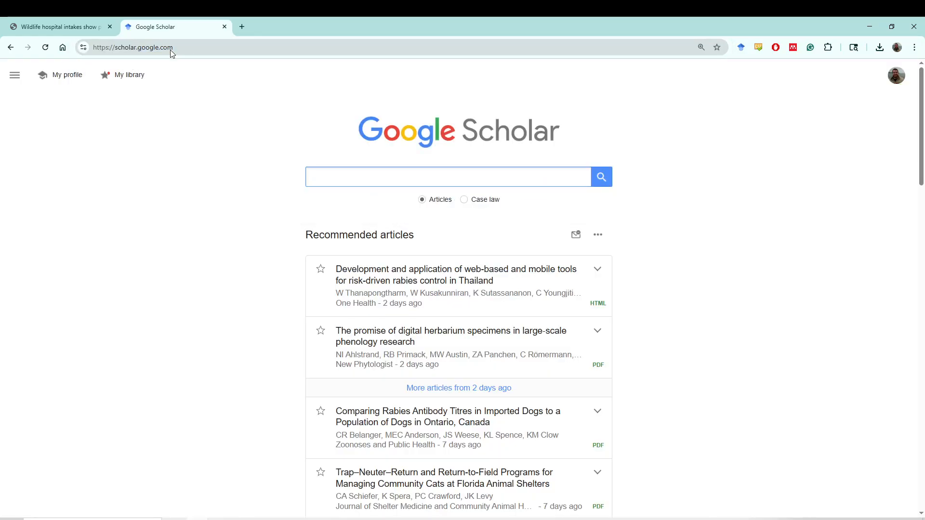
{"action": "key", "text": "ctrl+v"}
{"action": "key", "text": "Return"}
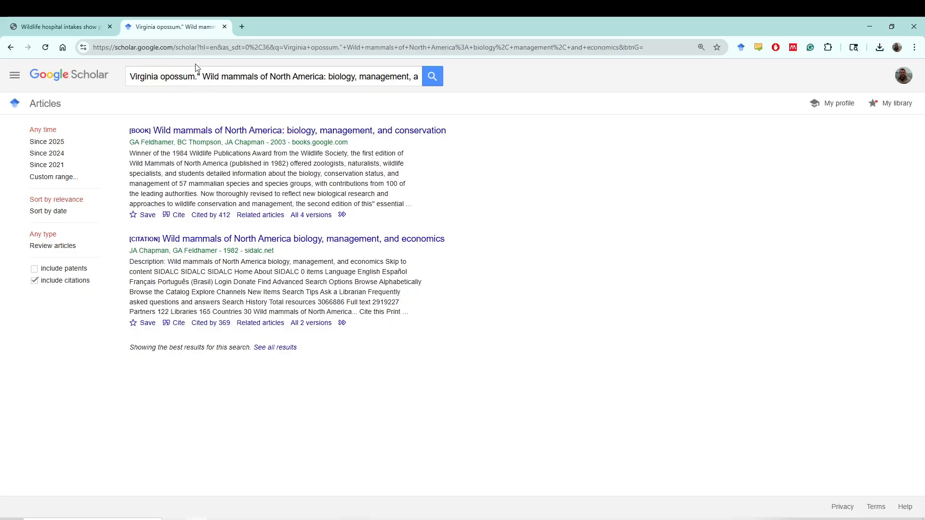
Remove the stray quotation mark from the search text and try to export the 1982 "economics" edition's citation in RefMan format.
{"action": "left_click", "coordinate": [196, 76]}
{"action": "key", "text": "Delete"}
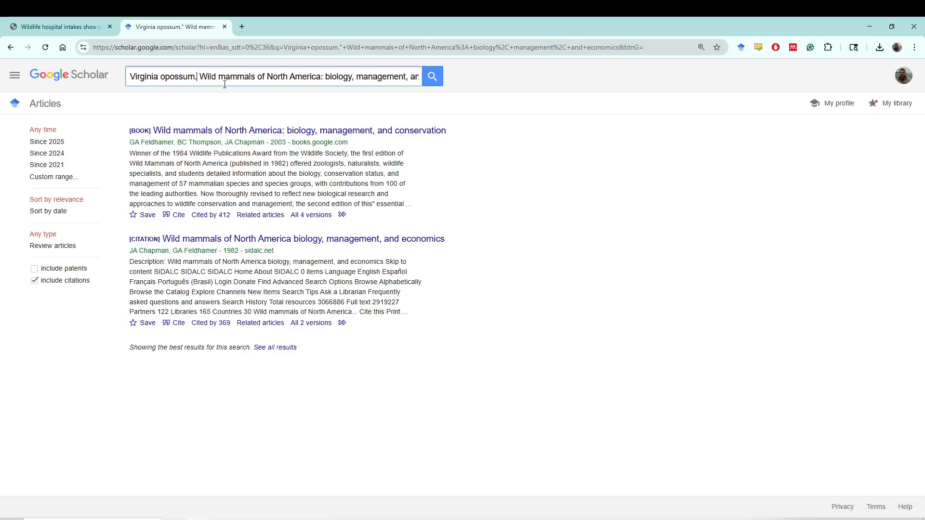
{"action": "left_click", "coordinate": [178, 327]}
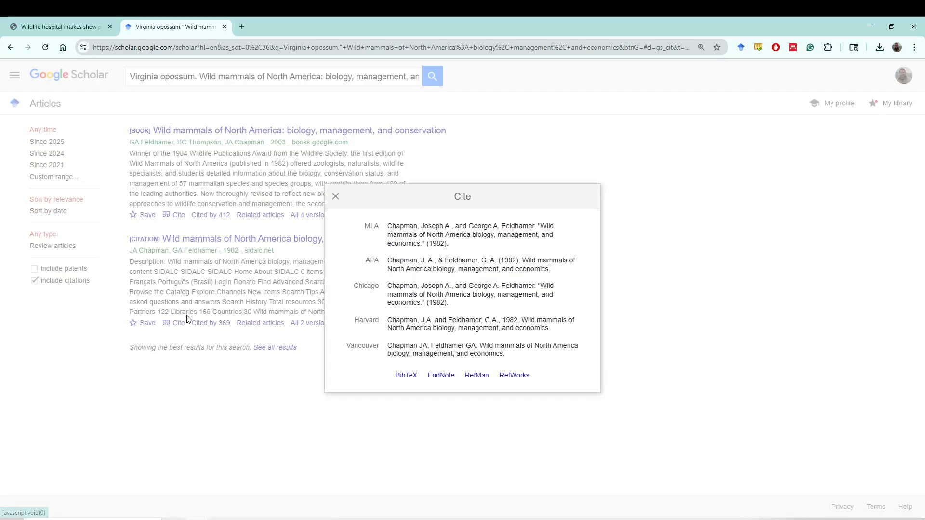
{"action": "left_click", "coordinate": [483, 379]}
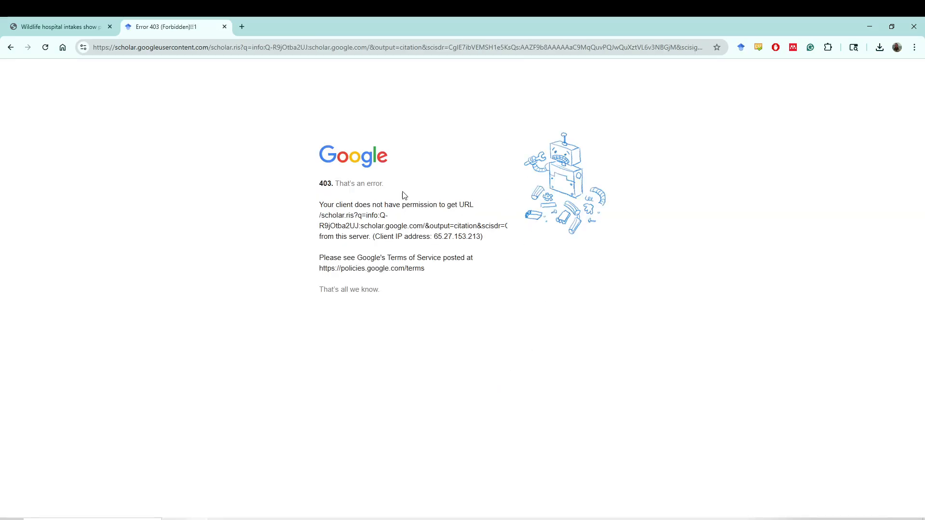
{"action": "left_click", "coordinate": [10, 47]}
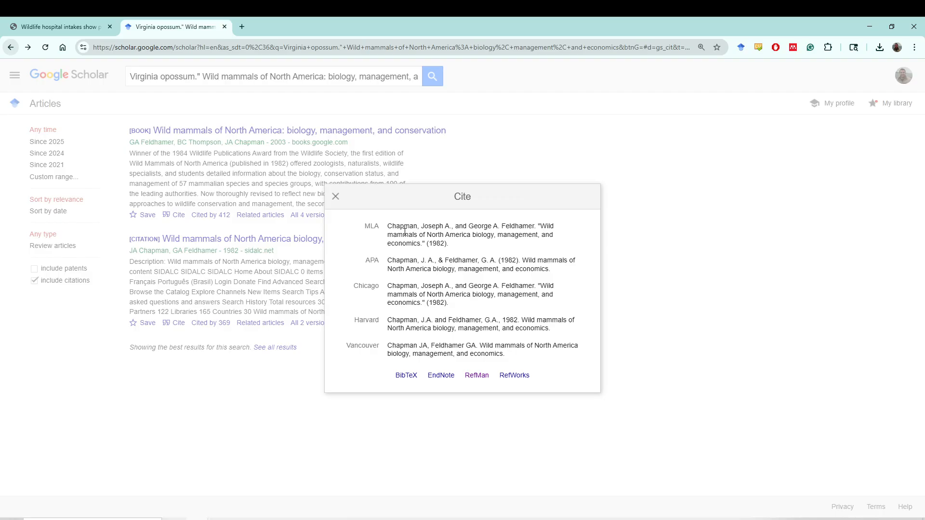
Close the citation window and open the "Wild mammals of North America: biology, management, and conservation" result to view its preface.
{"action": "left_click", "coordinate": [229, 183]}
{"action": "left_click", "coordinate": [243, 130]}
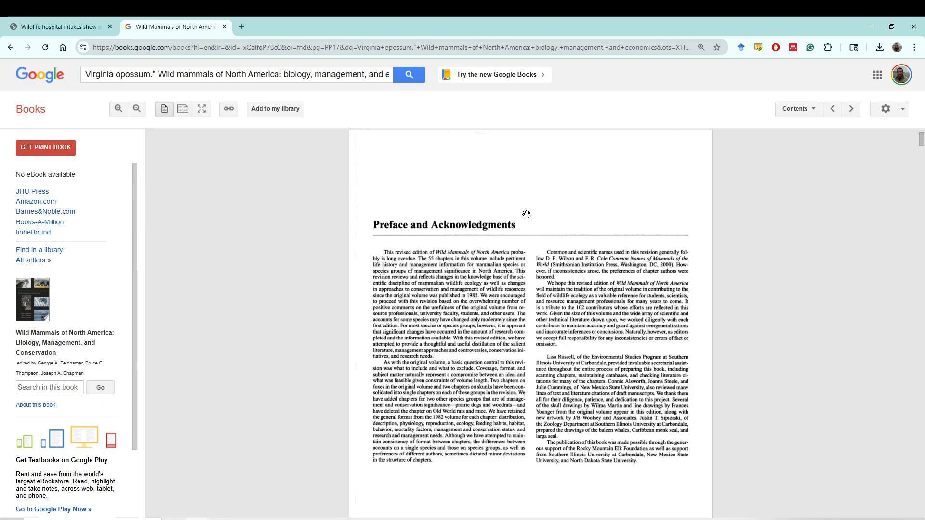
{"action": "scroll", "coordinate": [547, 299], "scroll_direction": "down", "scroll_amount": 2}
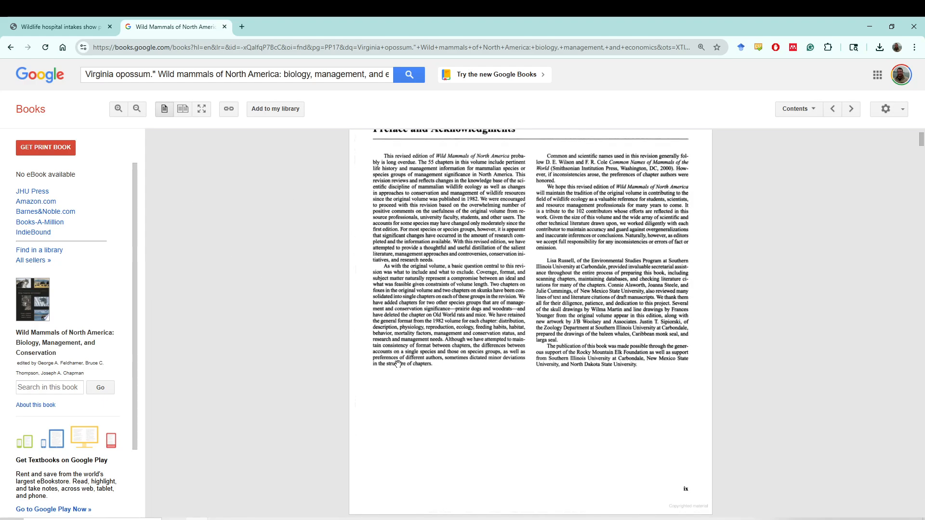